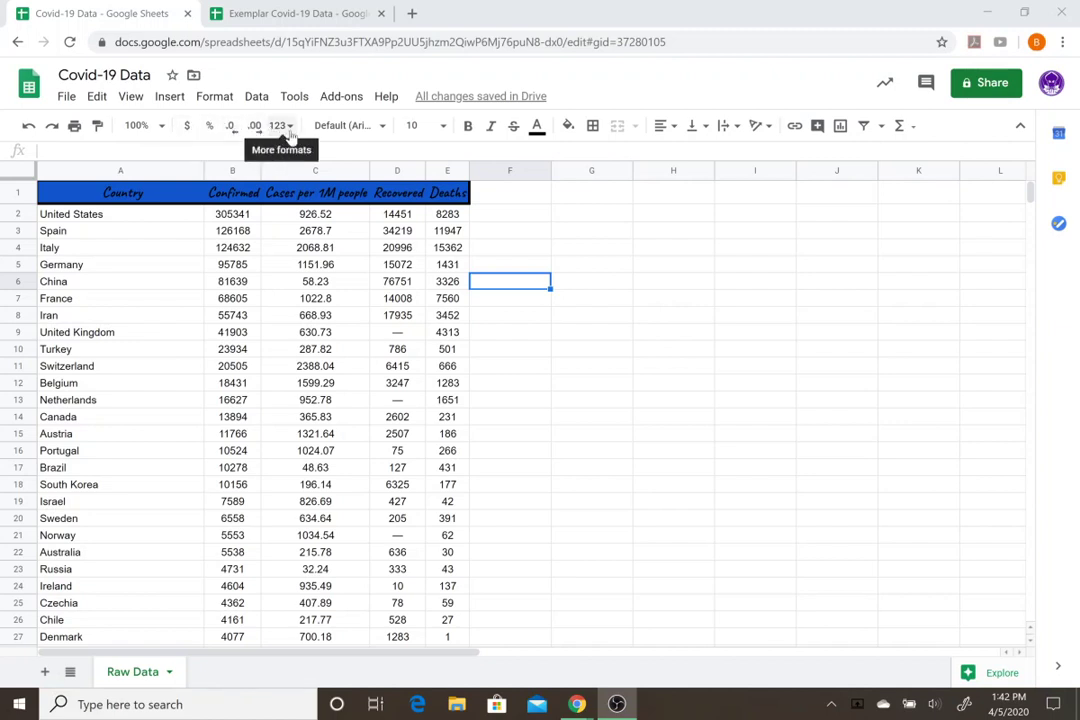
left_click(141, 214)
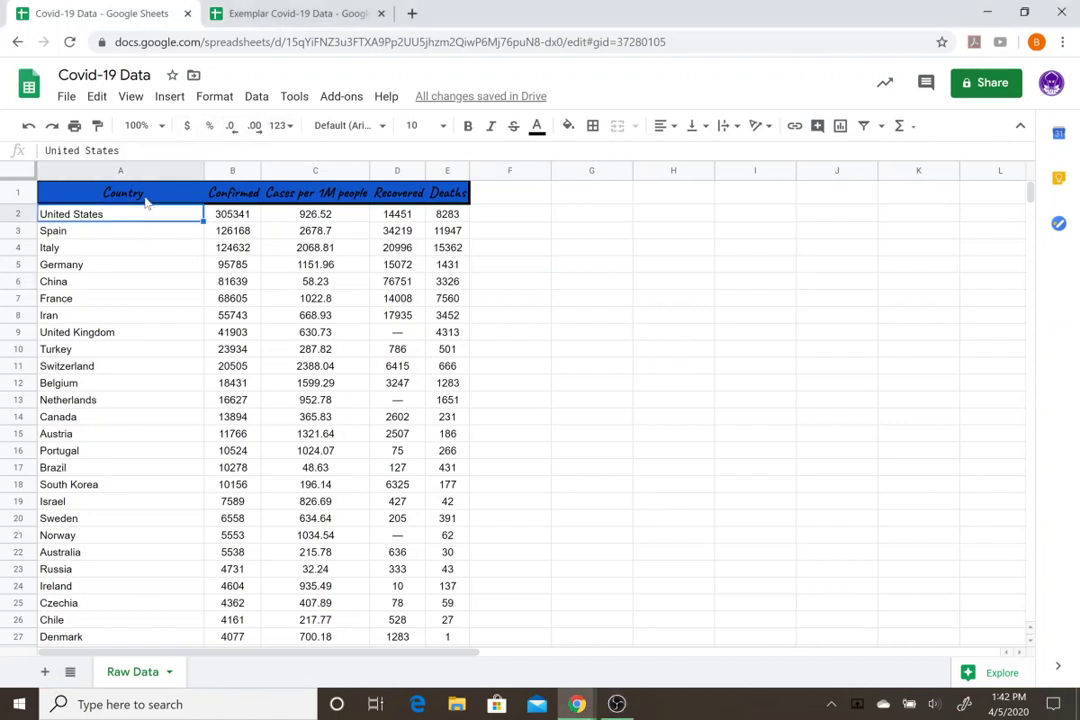
left_click(148, 196)
left_click(232, 196)
left_click(320, 197)
left_click(393, 200)
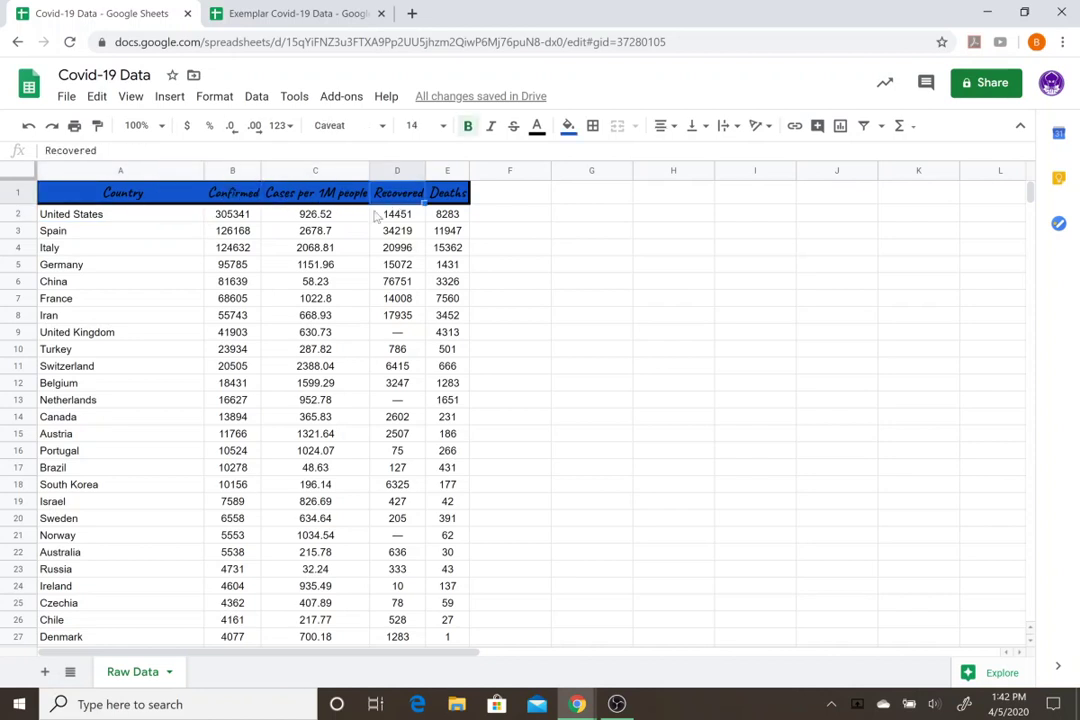
Format the United States' Confirmed value in cell B2 as Number with no decimal places.
left_click(240, 214)
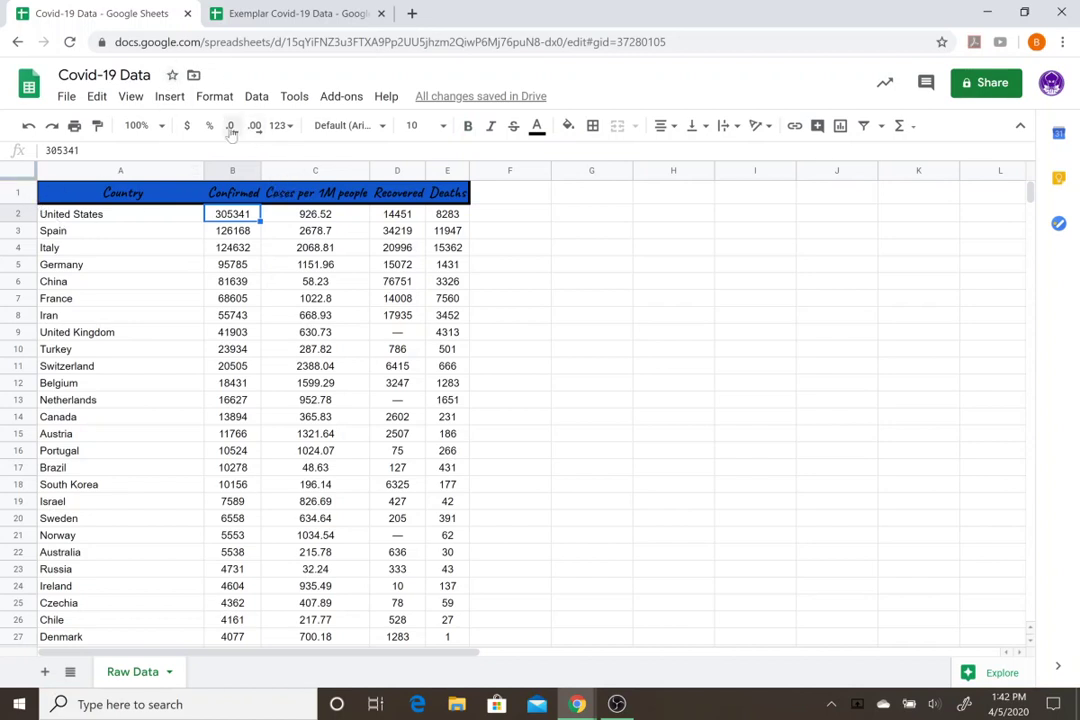
left_click(284, 126)
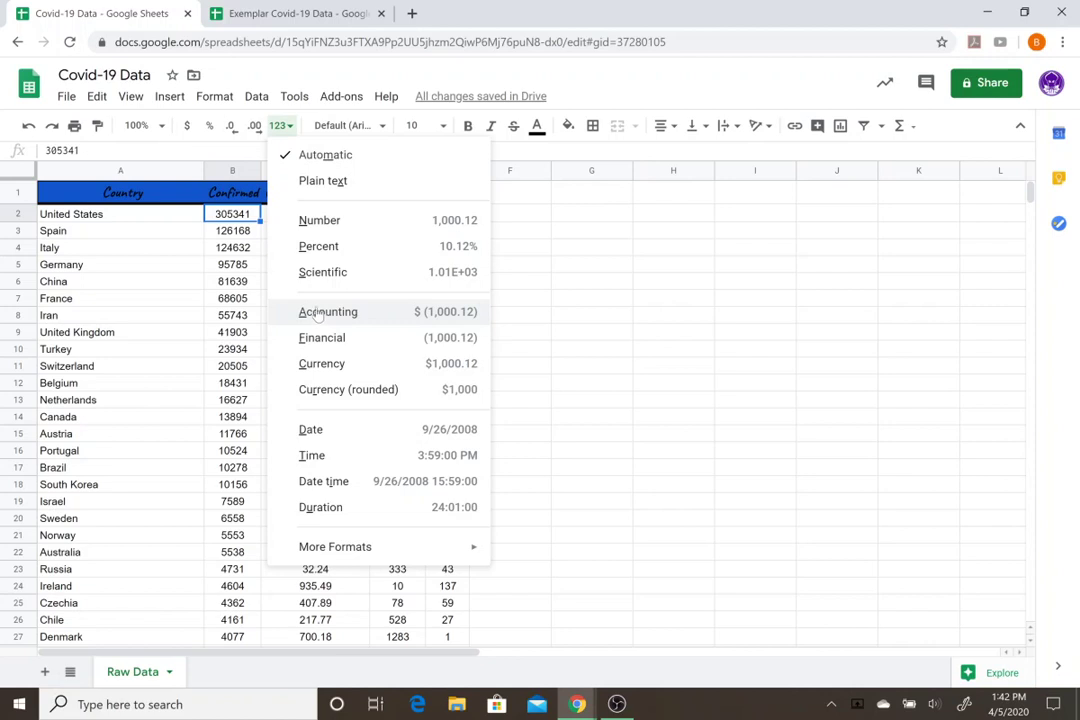
left_click(436, 229)
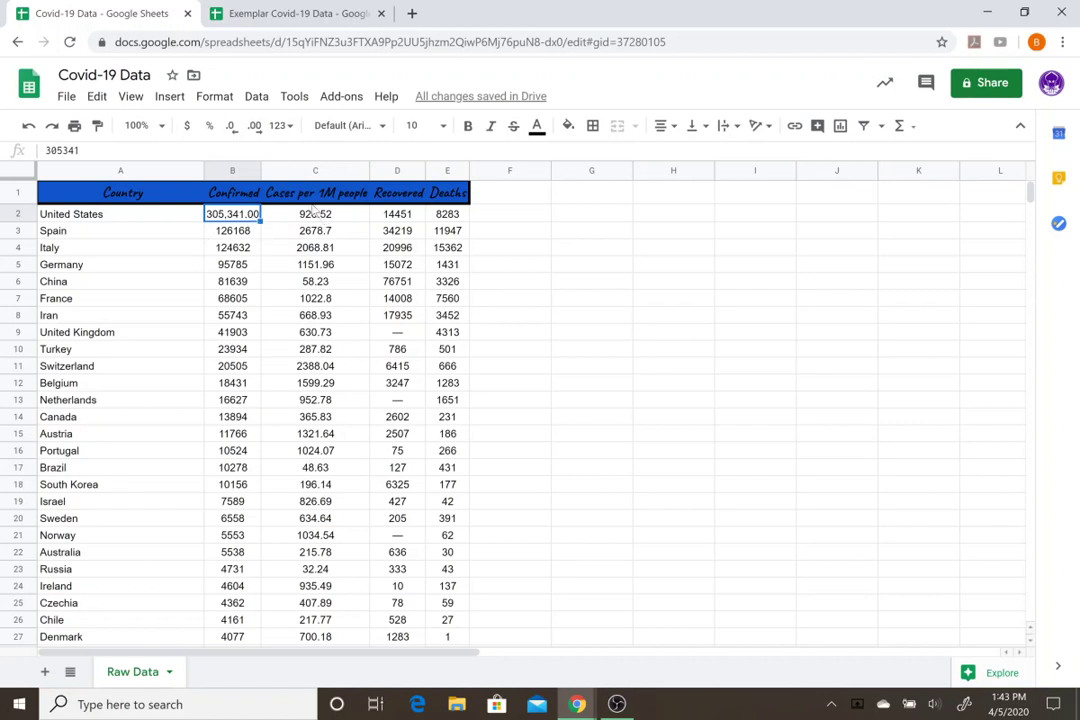
left_click(233, 133)
left_click(233, 133)
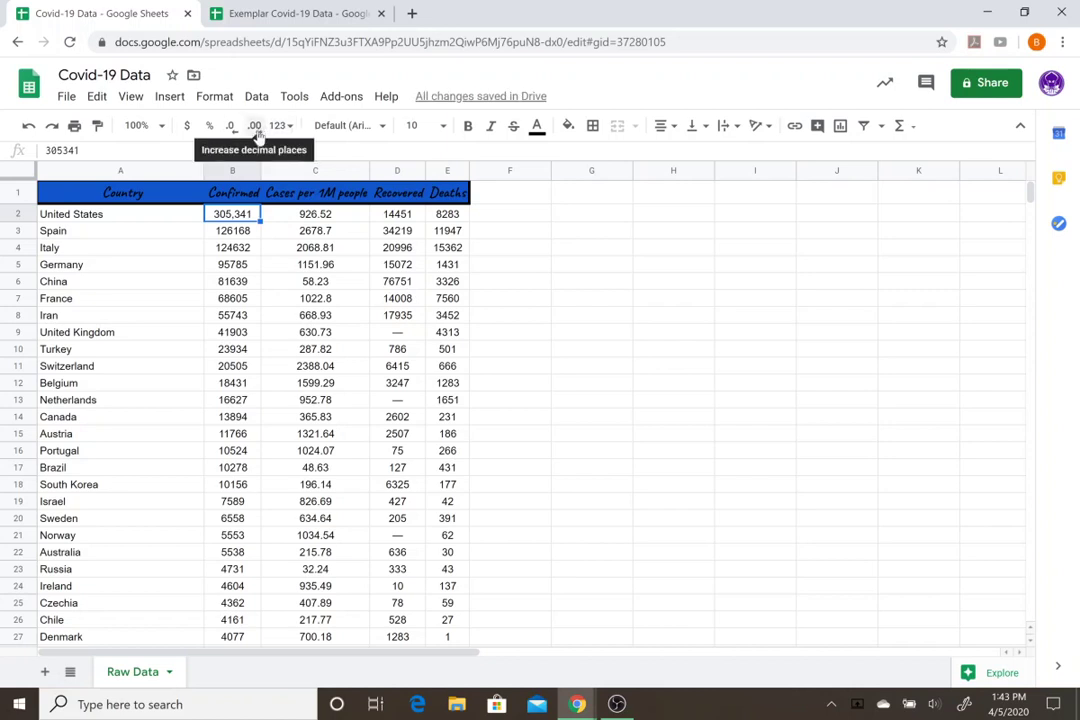
Add decimal places to the United States' Confirmed value and remove them all again.
left_click(256, 128)
left_click(256, 128)
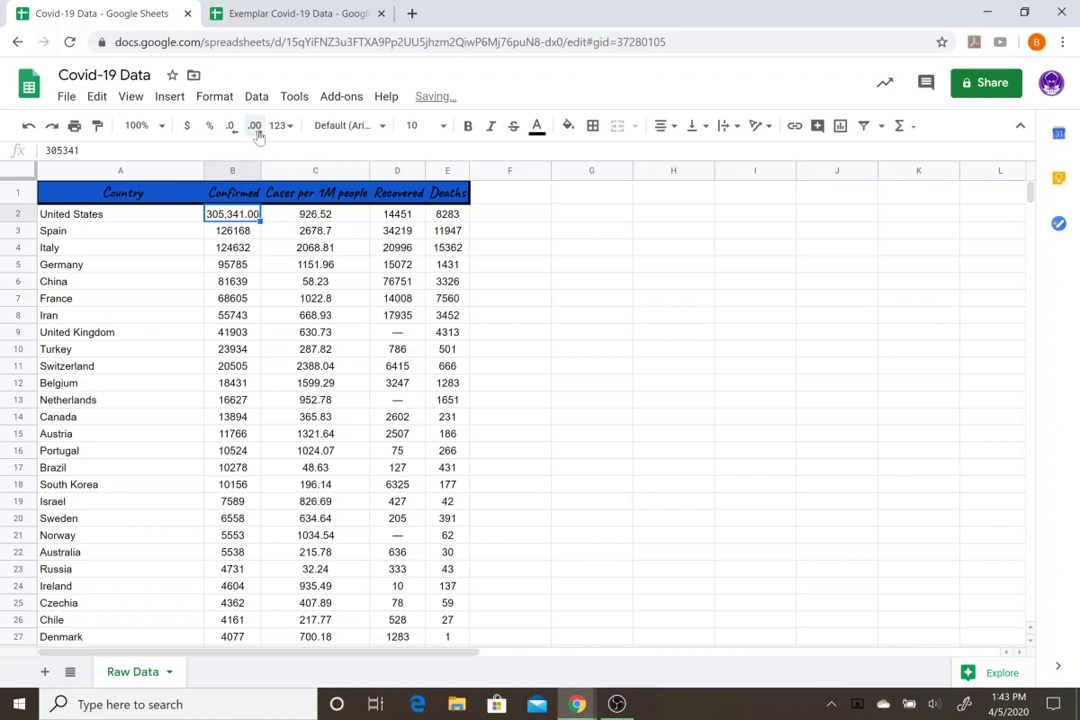
left_click(256, 128)
left_click(230, 130)
left_click(230, 130)
left_click(230, 130)
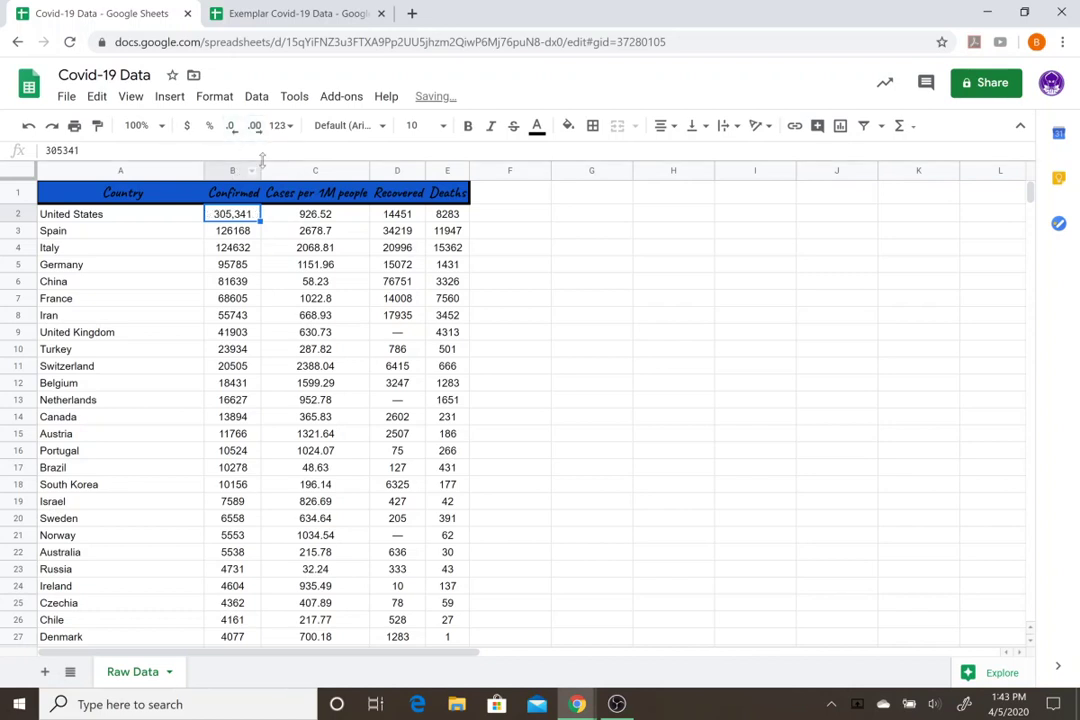
left_click(518, 218)
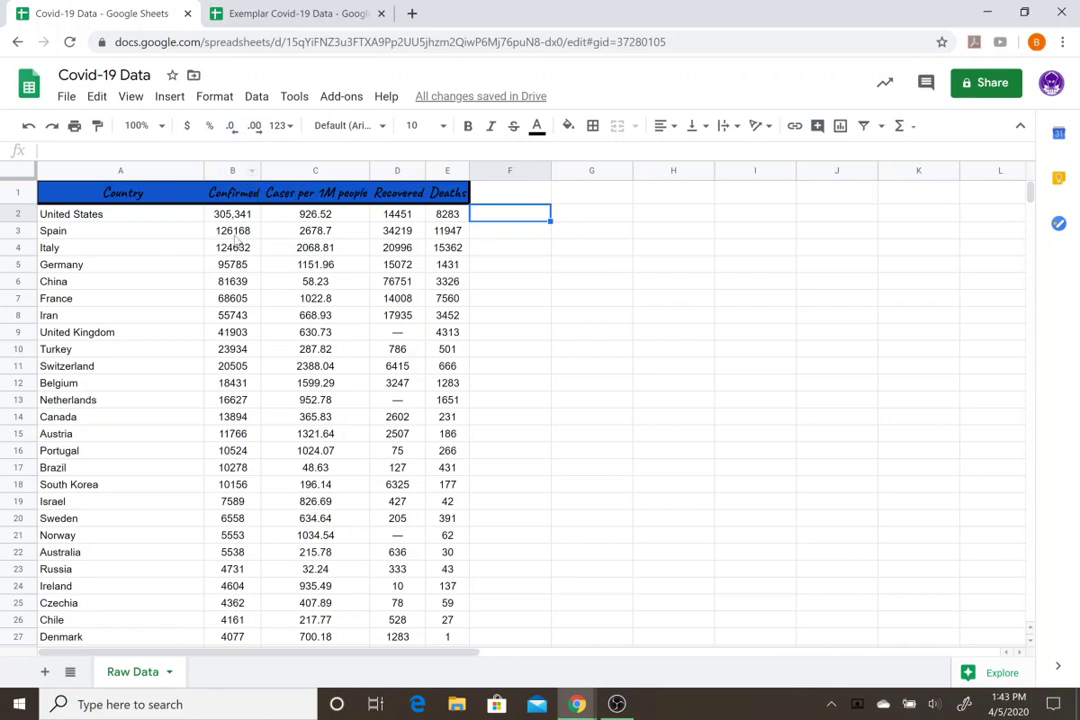
Format the Confirmed, Cases per 1M people, Recovered and Deaths columns as Number with no decimal places.
left_click_drag(229, 170, 447, 169)
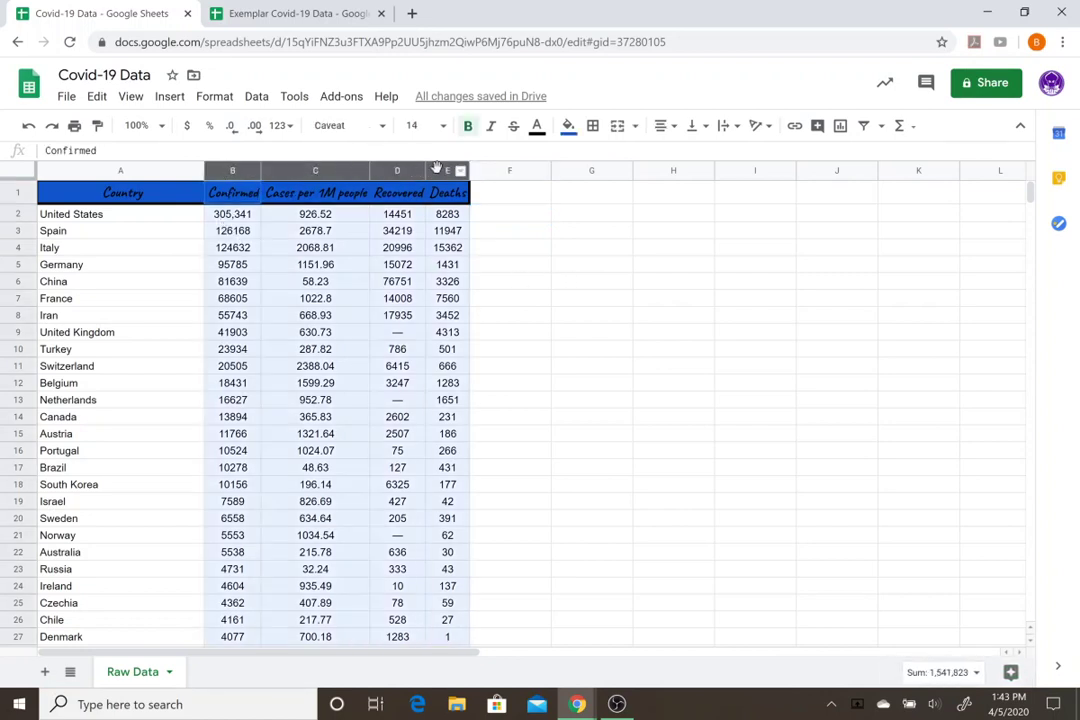
left_click(287, 126)
left_click(392, 222)
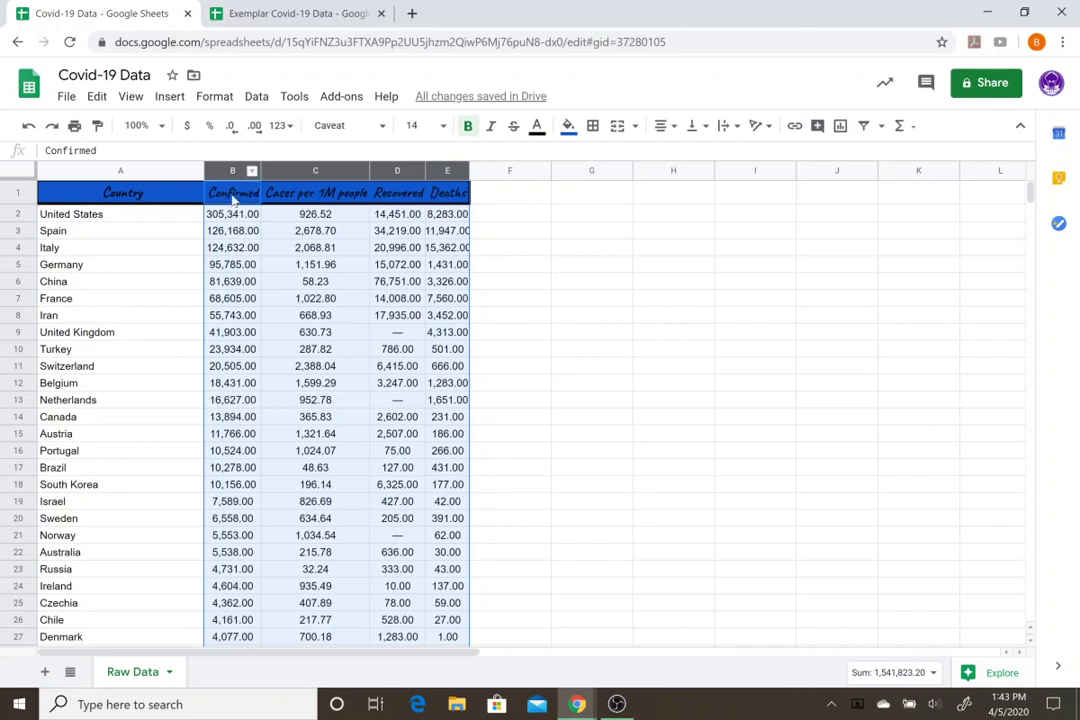
left_click(230, 126)
left_click(230, 126)
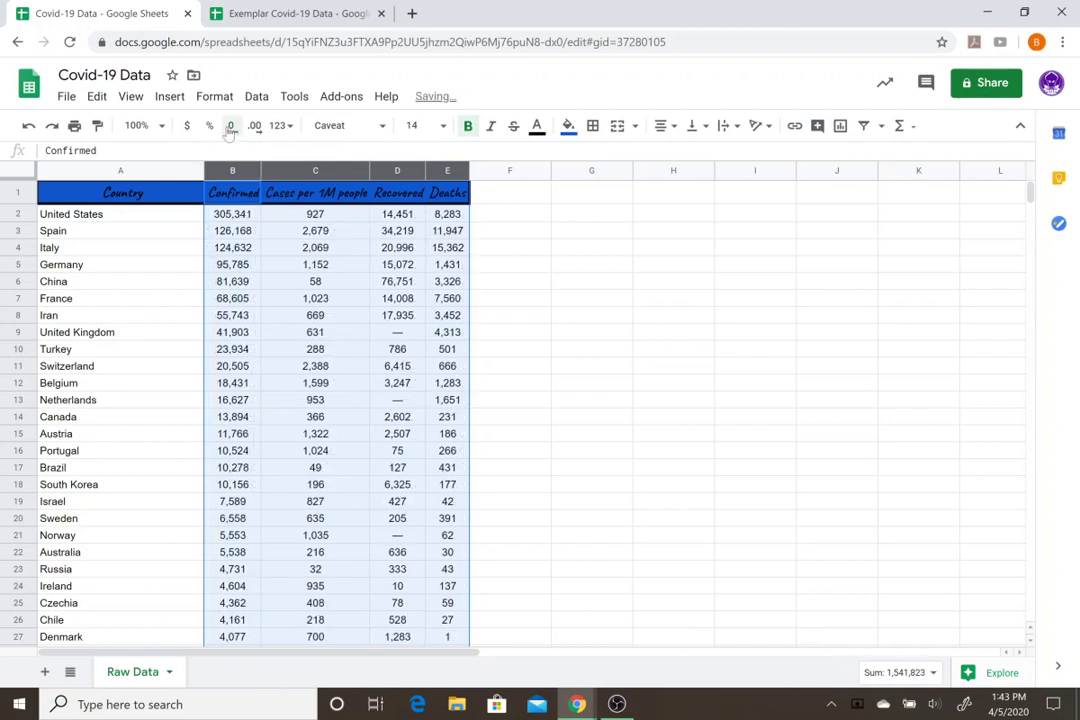
left_click(509, 284)
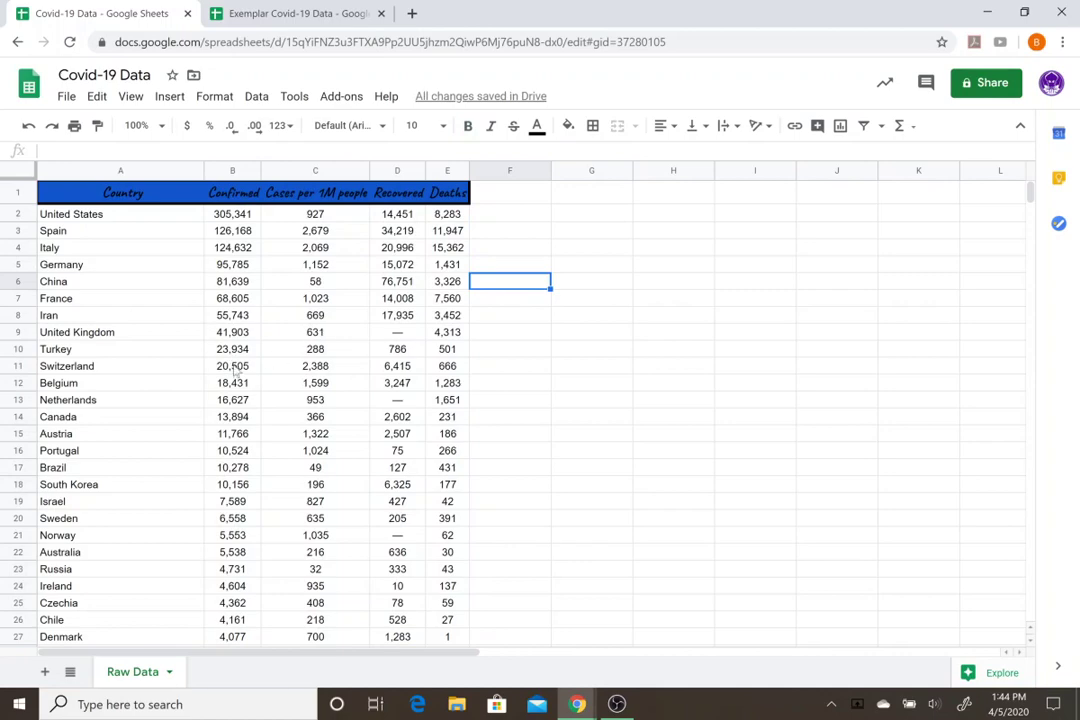
scroll(254, 266, "down", 5)
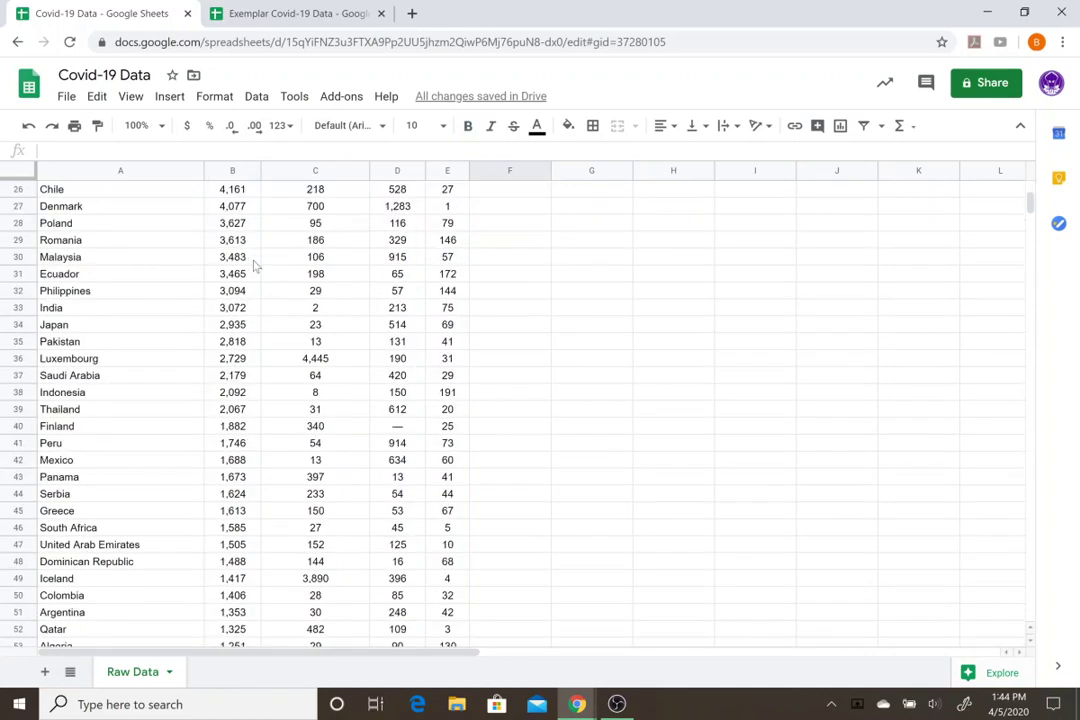
scroll(254, 266, "up", 5)
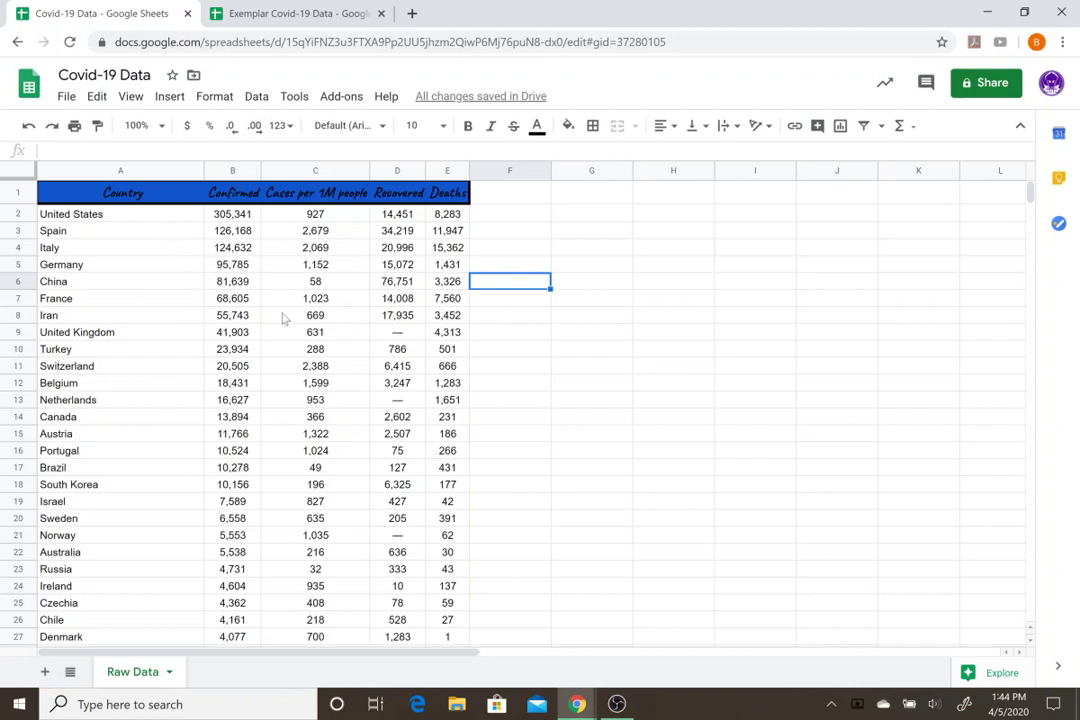
left_click(583, 253)
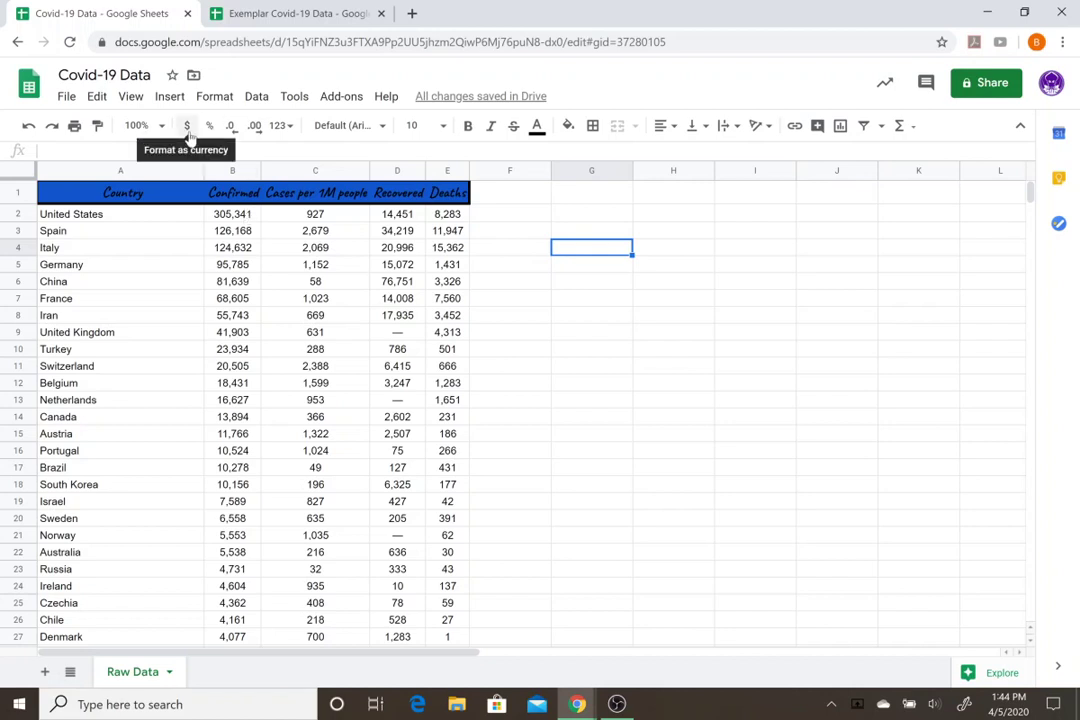
Try the currency format on the United States' Confirmed and Cases per 1M people values, and undo both changes.
left_click(240, 218)
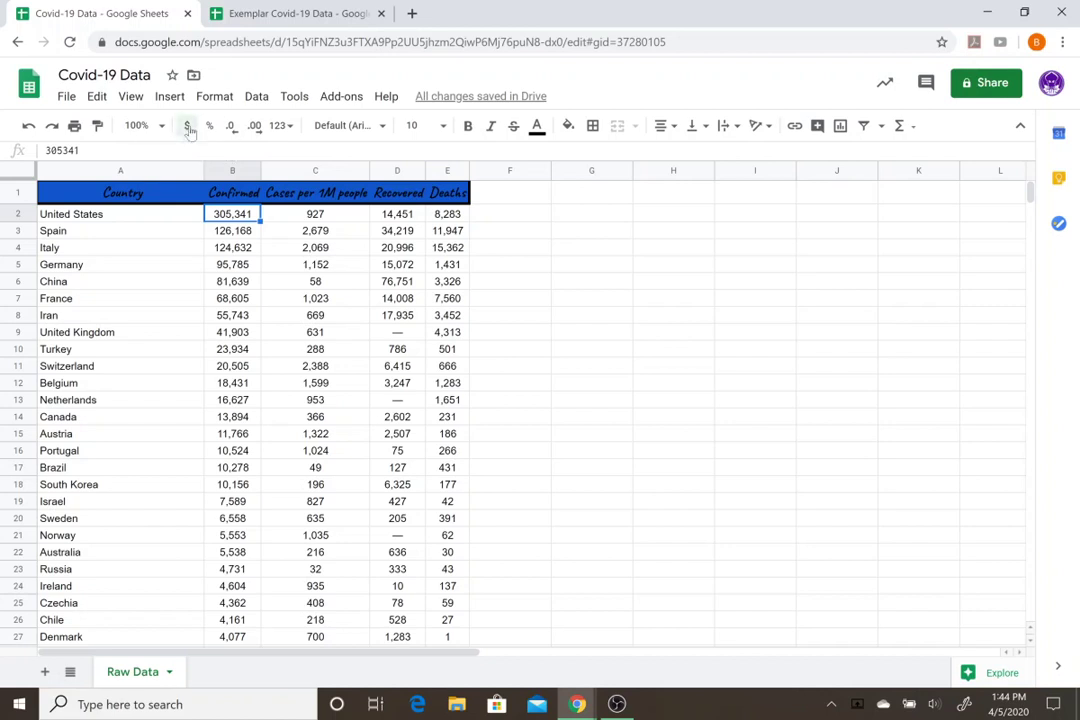
left_click(185, 127)
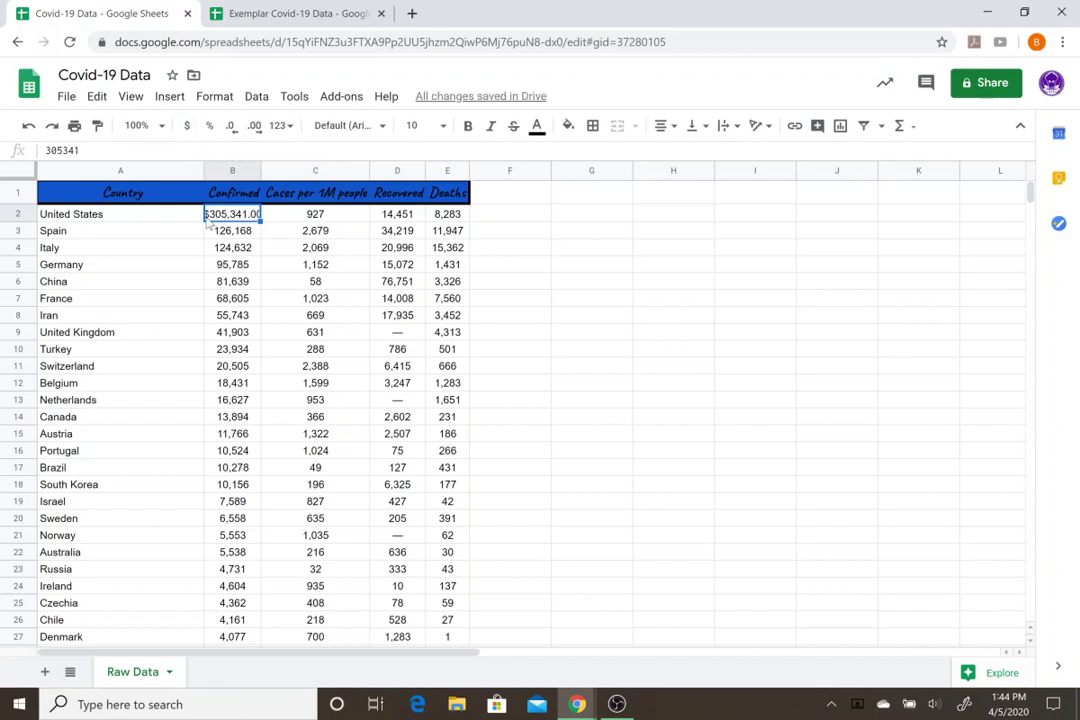
left_click(270, 213)
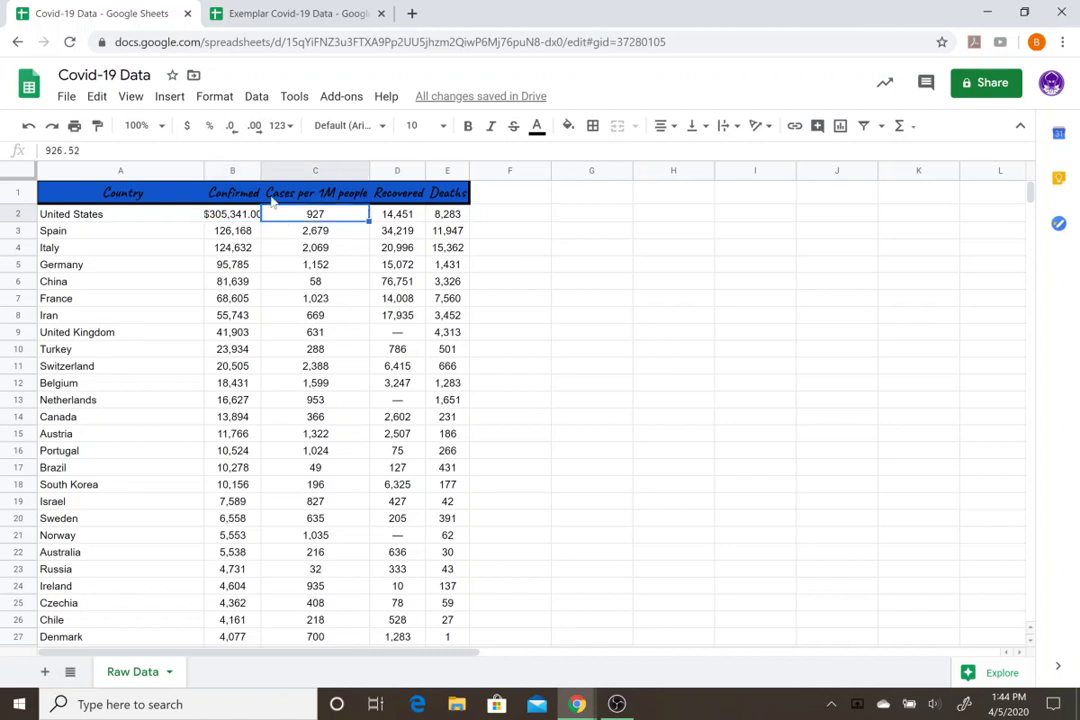
left_click(186, 127)
left_click(29, 127)
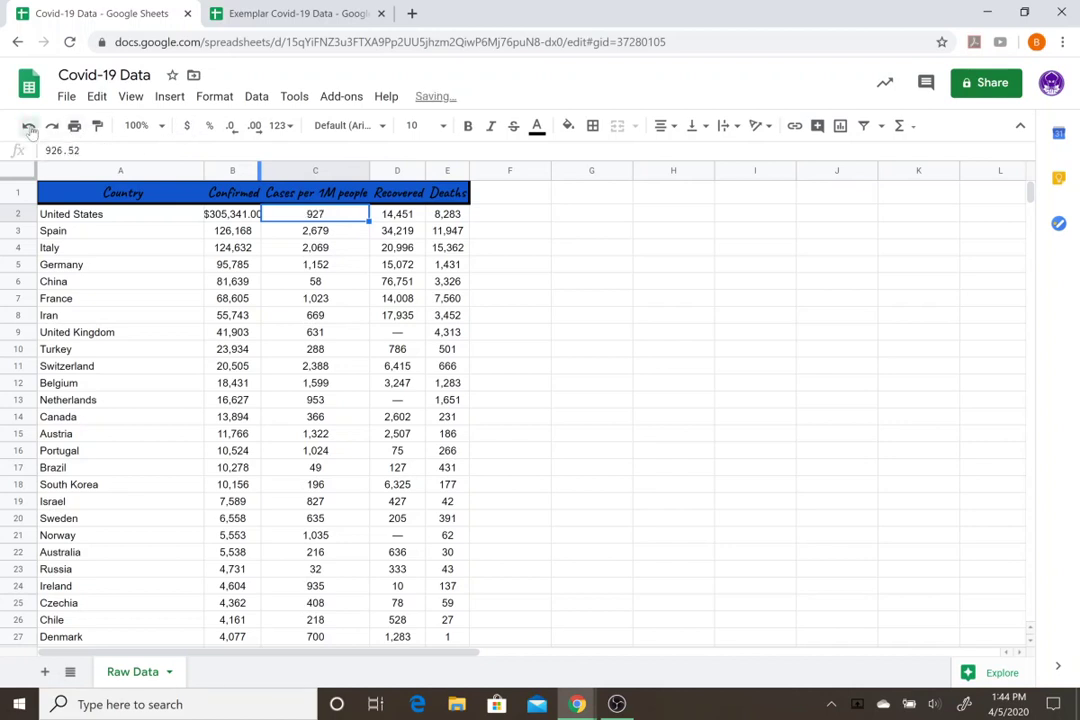
left_click(29, 127)
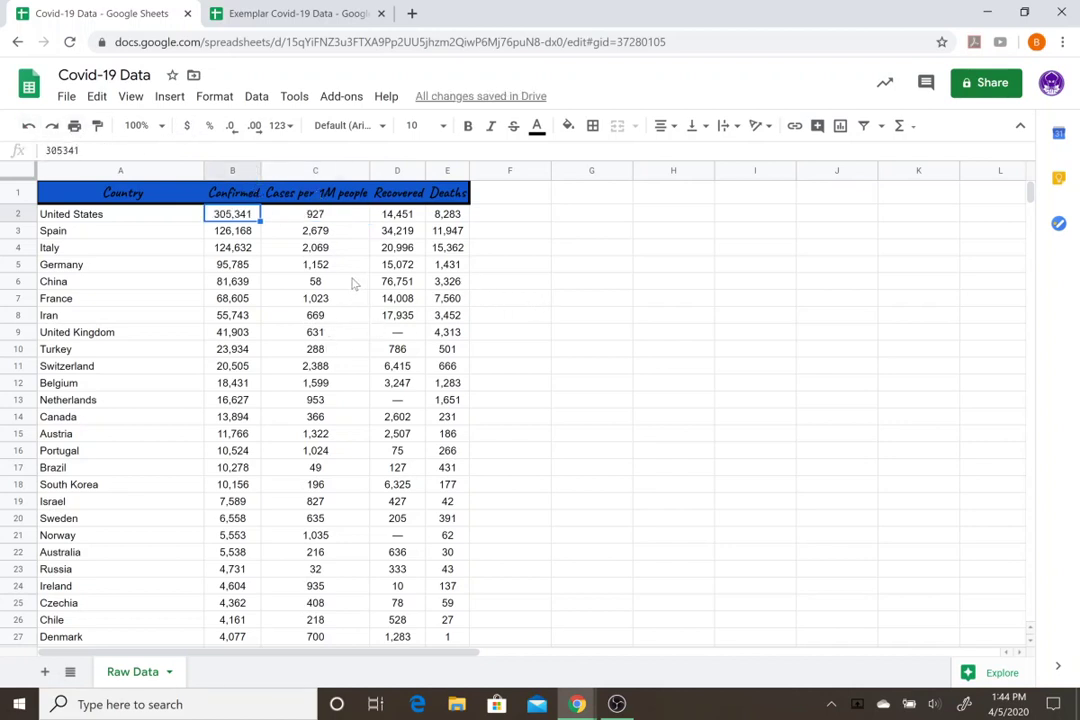
Try the percent format on China's Cases per 1M people value and undo it.
left_click(350, 282)
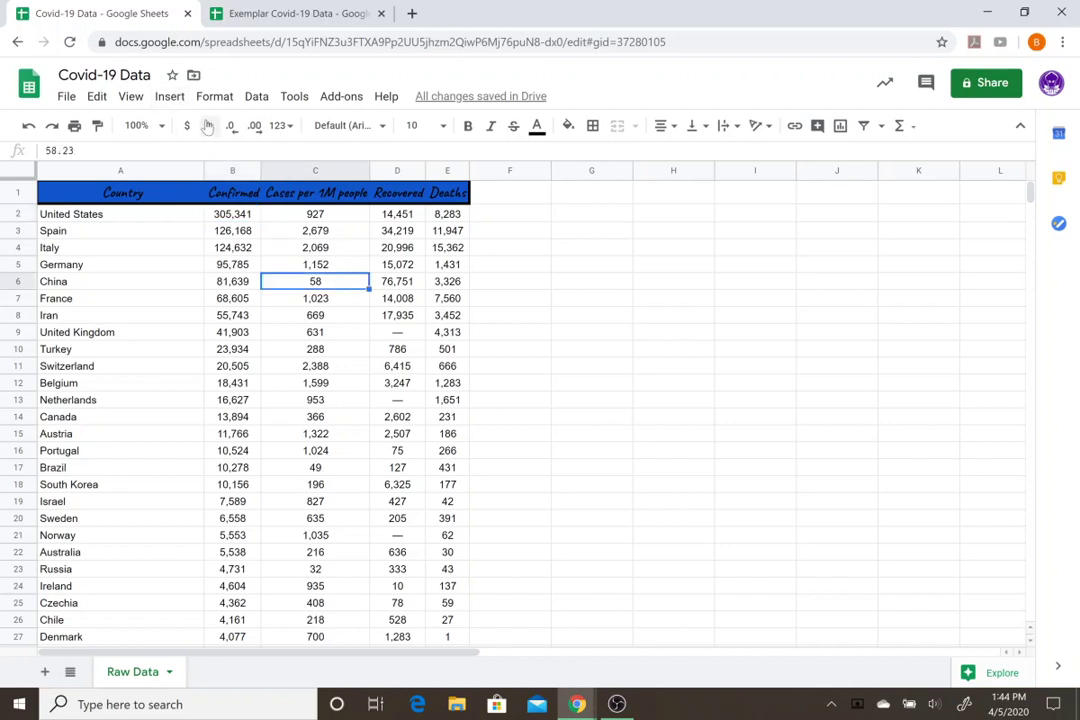
left_click(208, 126)
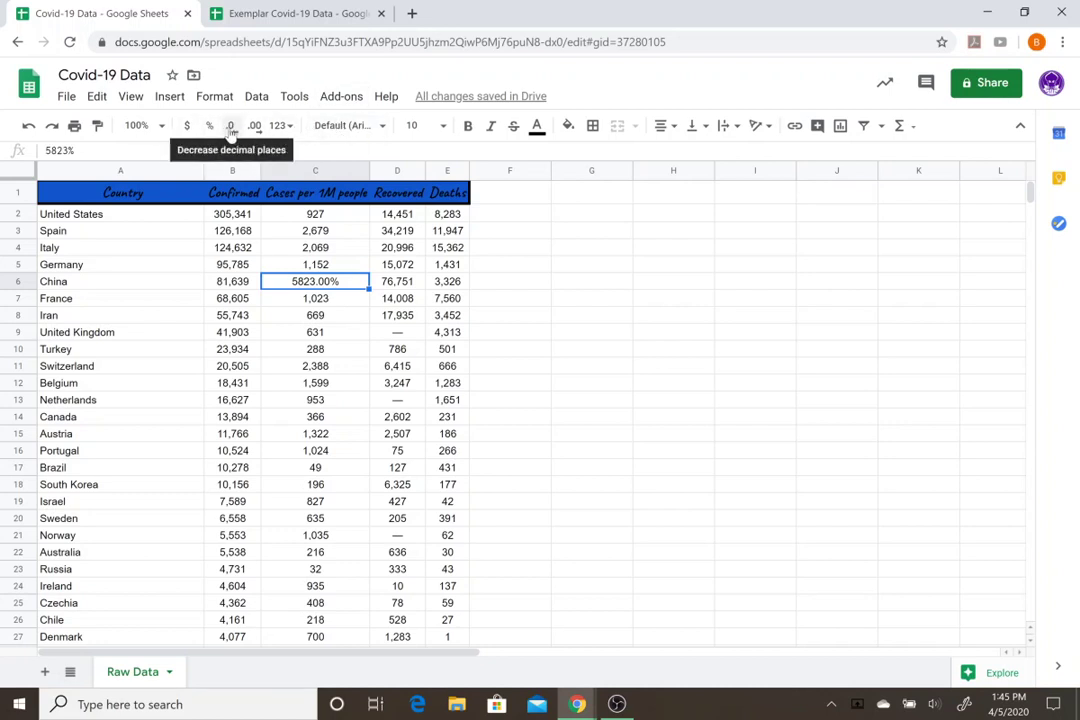
left_click(29, 126)
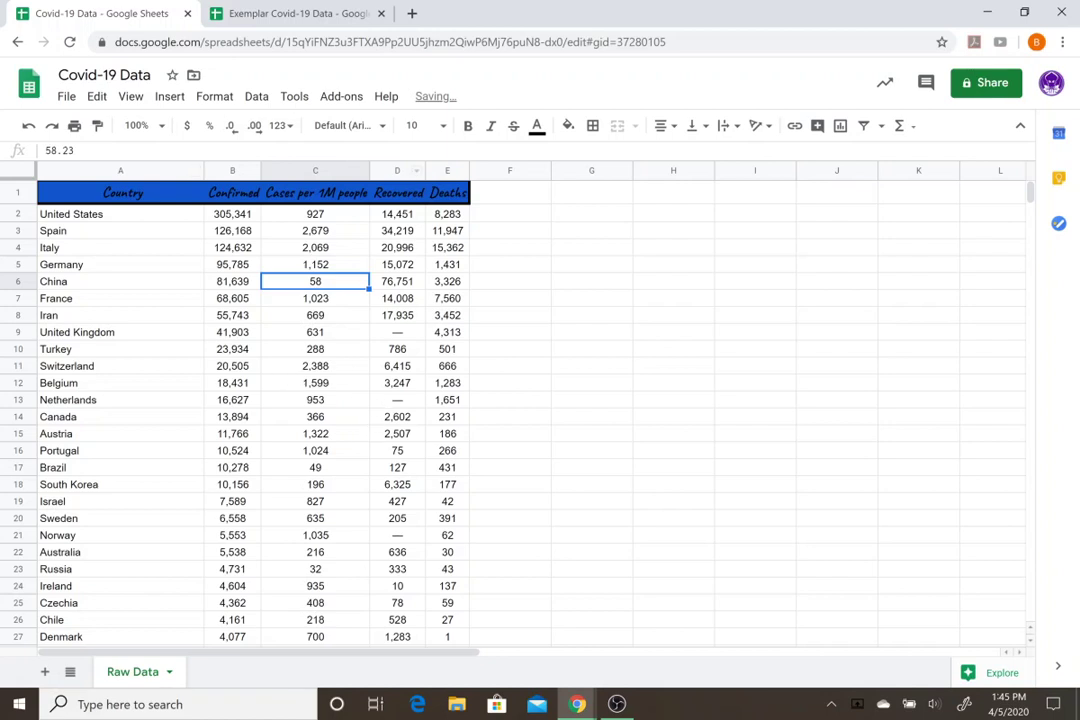
left_click(278, 126)
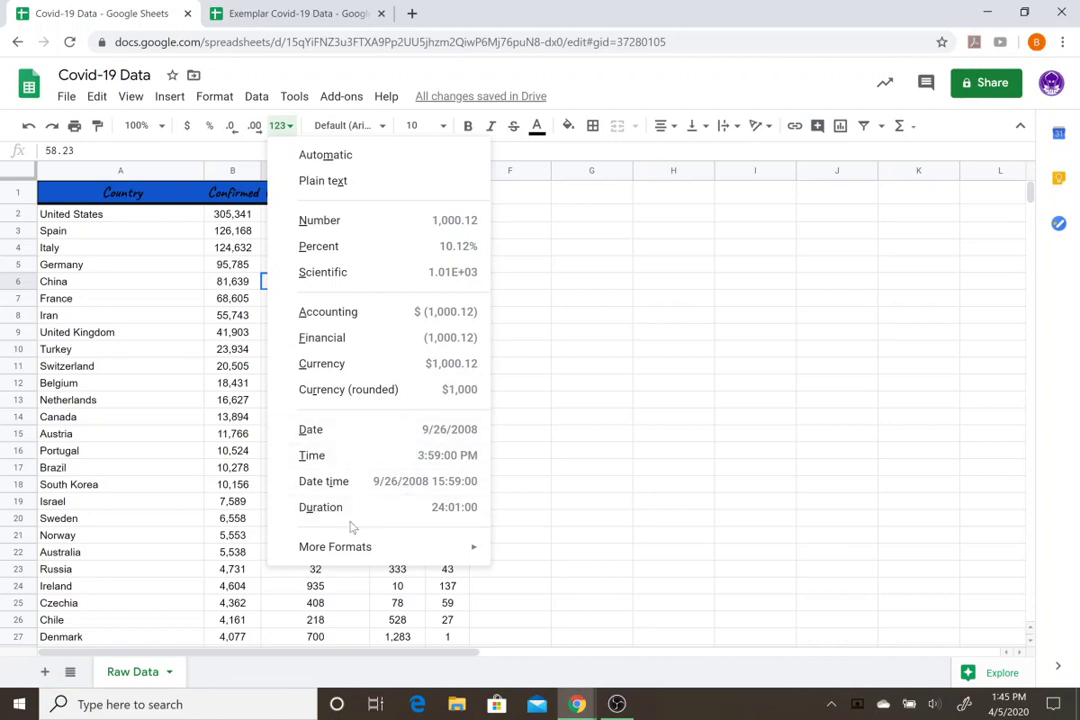
left_click(577, 254)
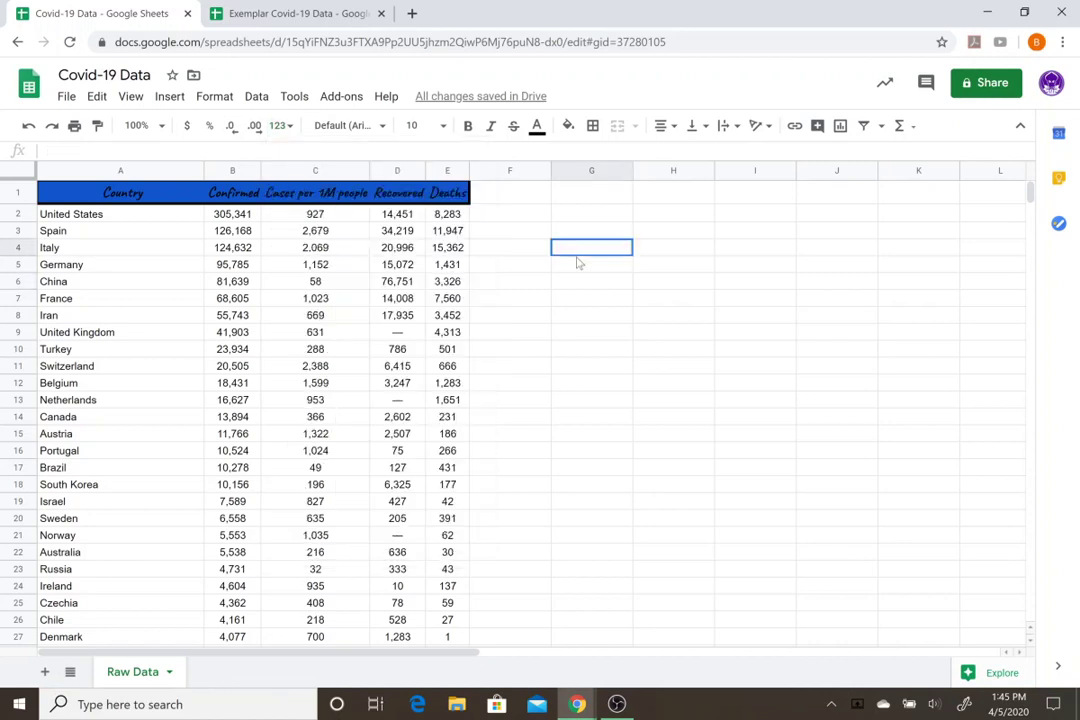
left_click(240, 217)
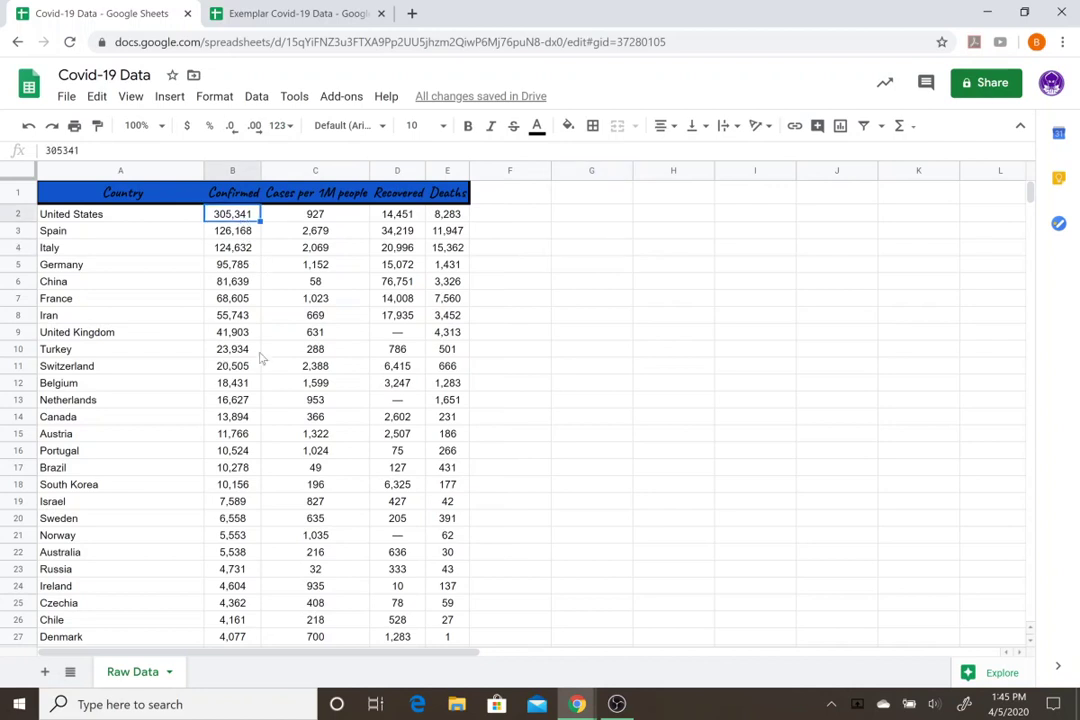
left_click(232, 281)
left_click(280, 125)
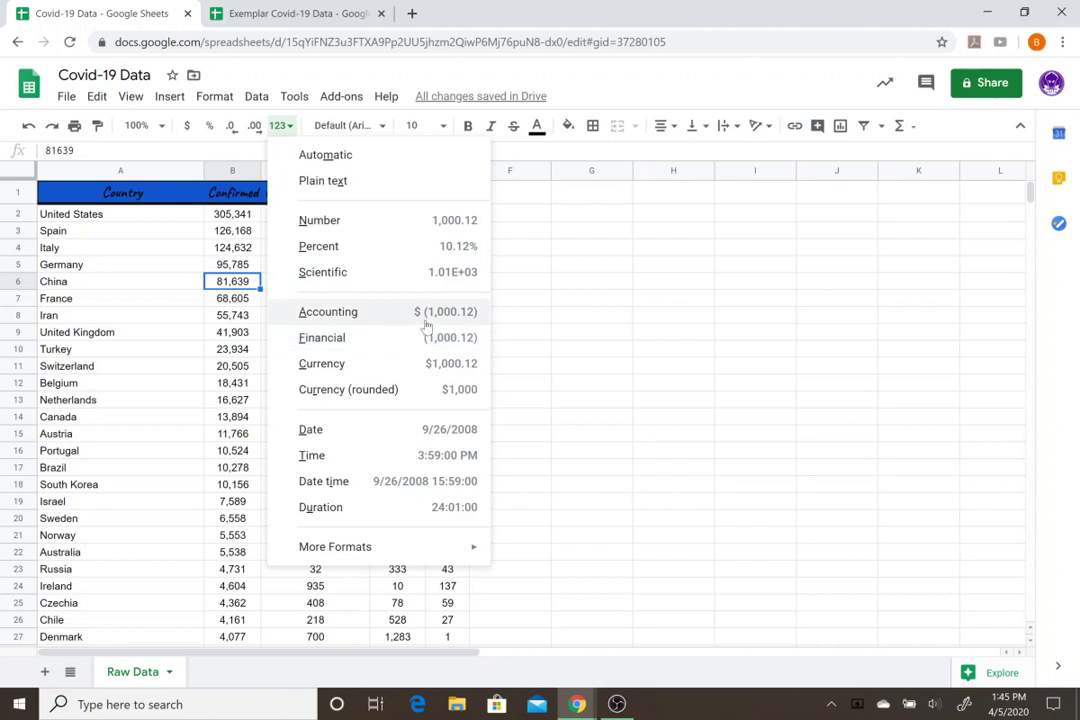
left_click(531, 291)
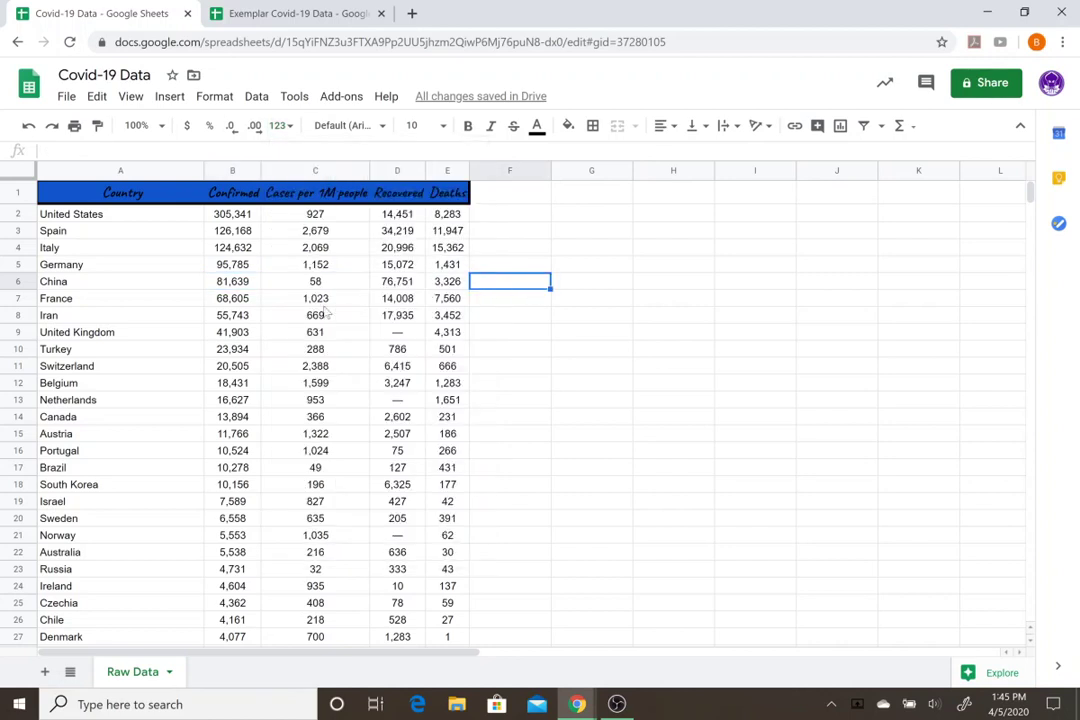